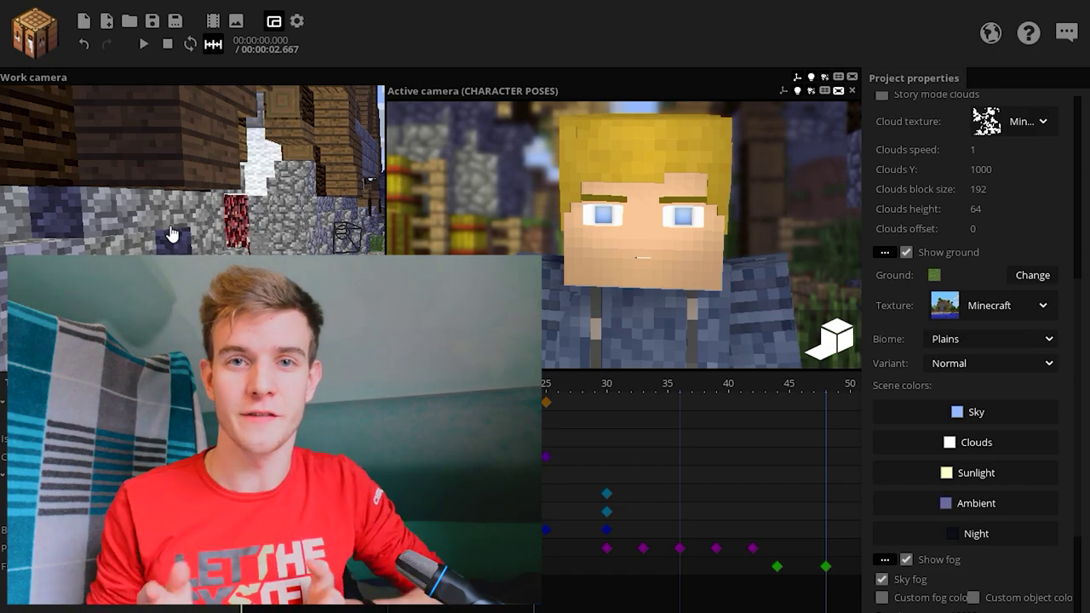
# Step: Step the CHARACTER POSES shot through frames 6, 11 and 16 to preview each pose
pyautogui.click(315, 387)
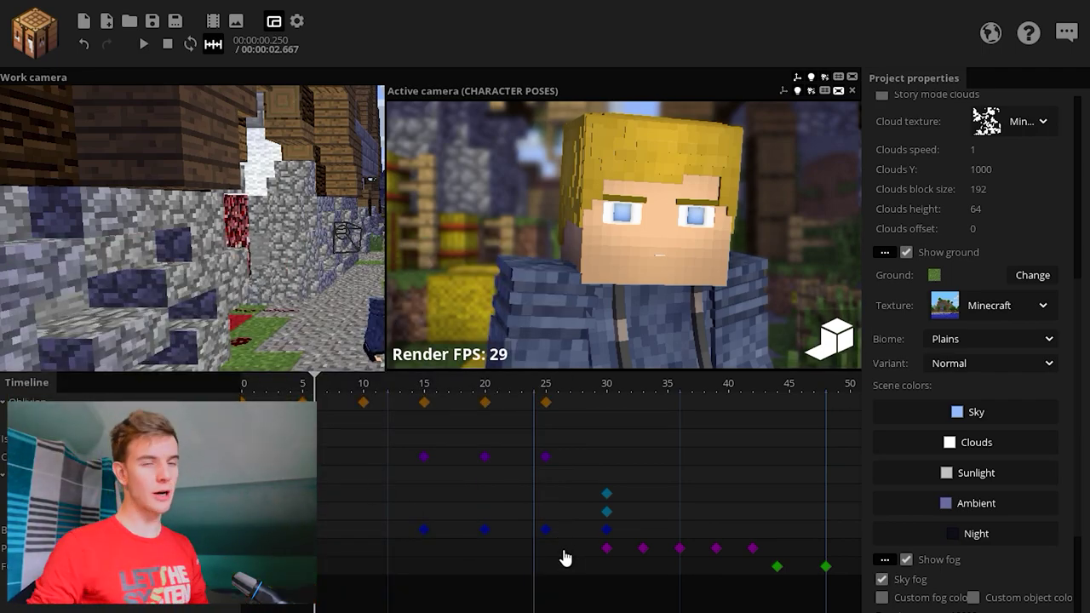
pyautogui.click(375, 393)
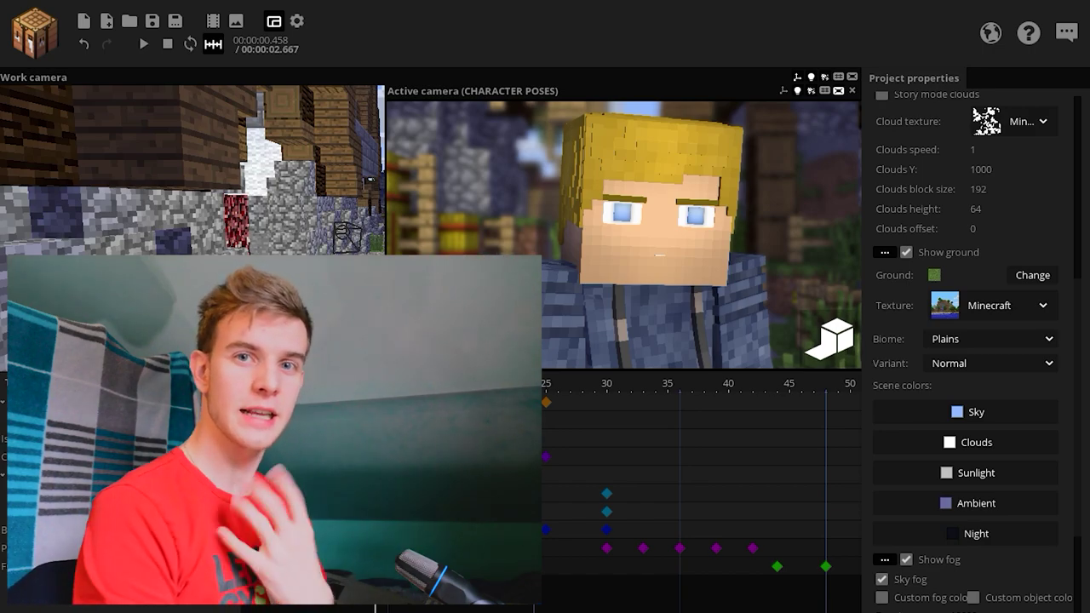
pyautogui.click(435, 396)
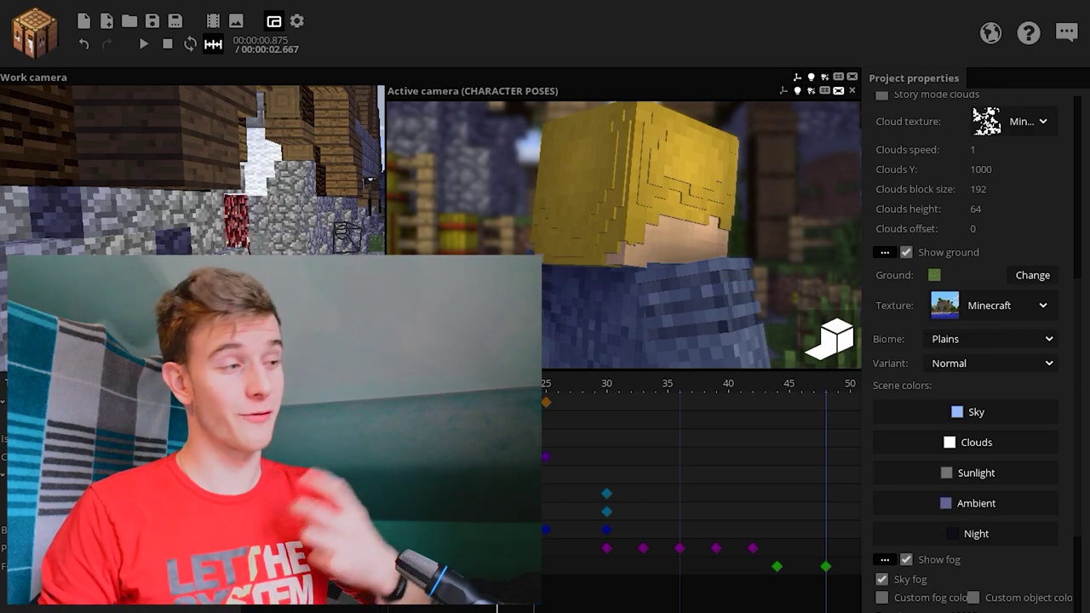
# Step: Jump the playhead ahead to frame 26 of the timeline
pyautogui.click(559, 388)
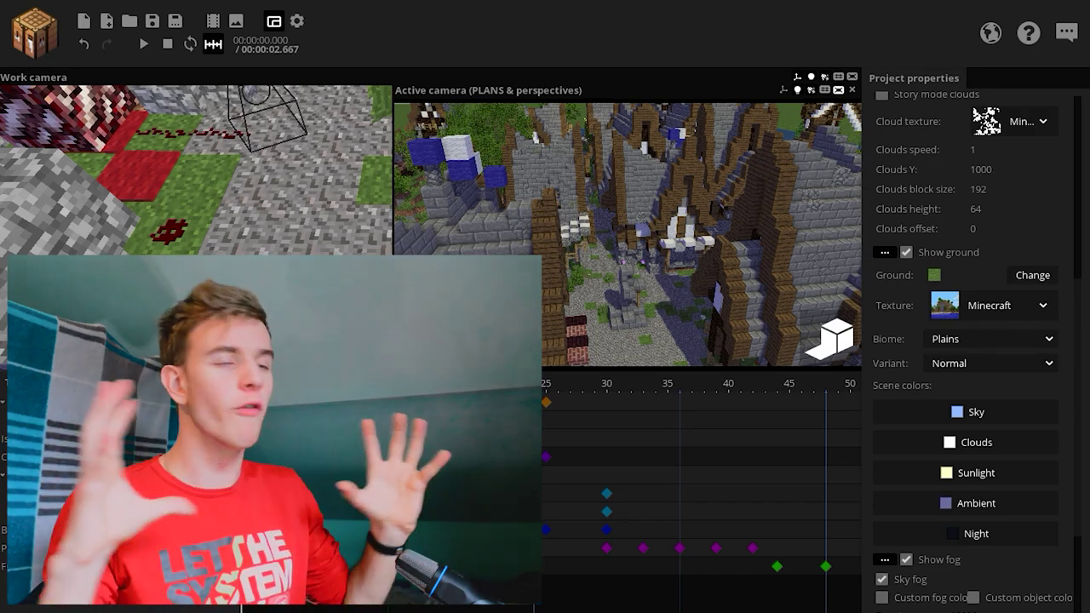
# Step: Return to the start of the perspectives shot, then jump to the frame-30 high-angle view
pyautogui.click(257, 392)
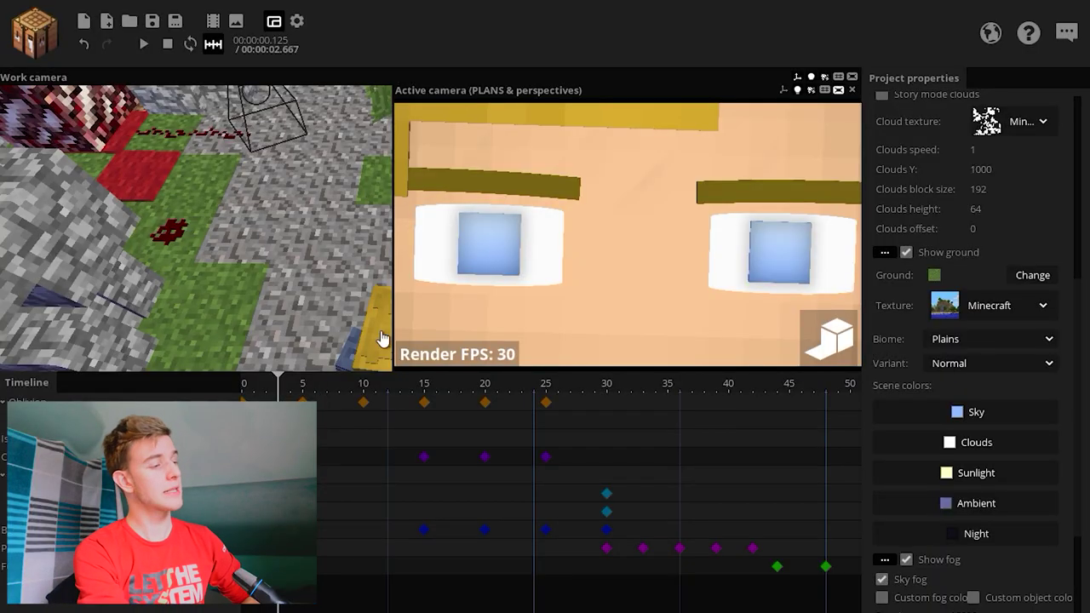
pyautogui.click(607, 388)
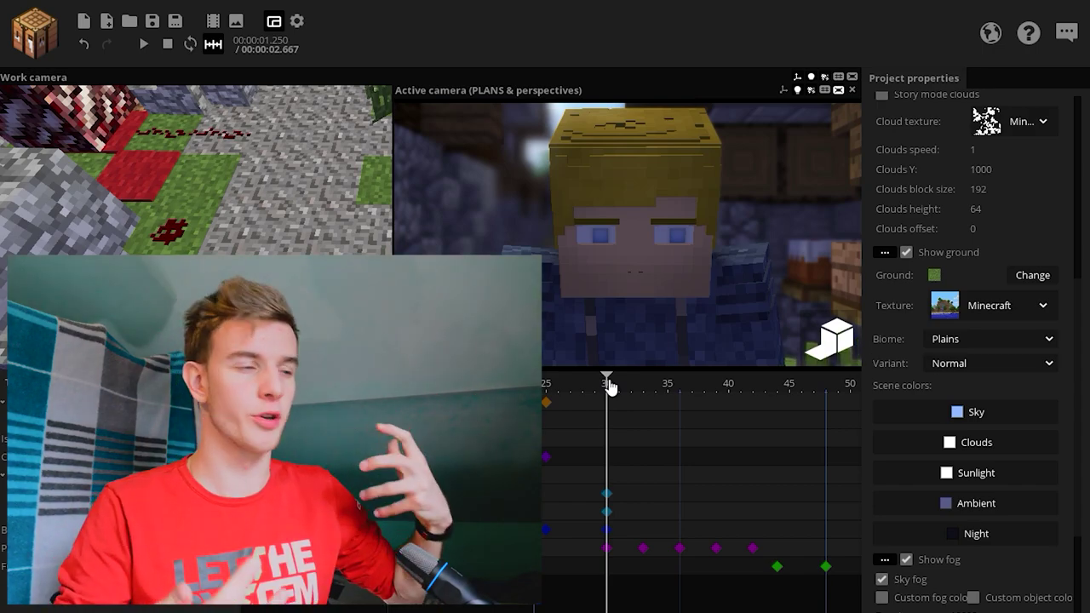
# Step: Preview the perspective angles at frames 33, 36 and 39, then play forward
pyautogui.moveTo(647, 392); pyautogui.dragTo(644, 417)
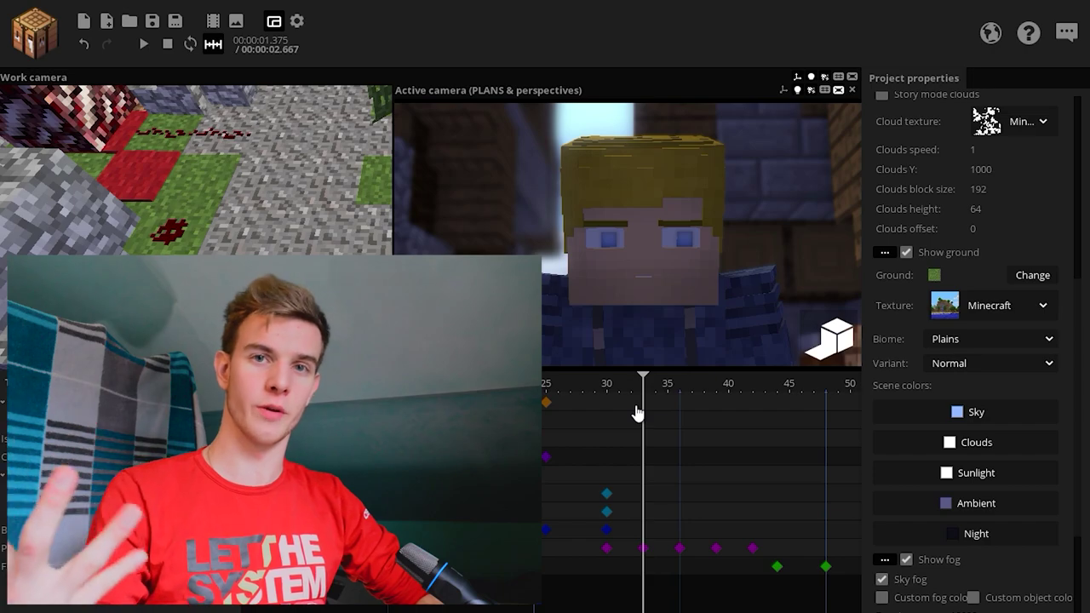
pyautogui.click(635, 414)
pyautogui.click(644, 389)
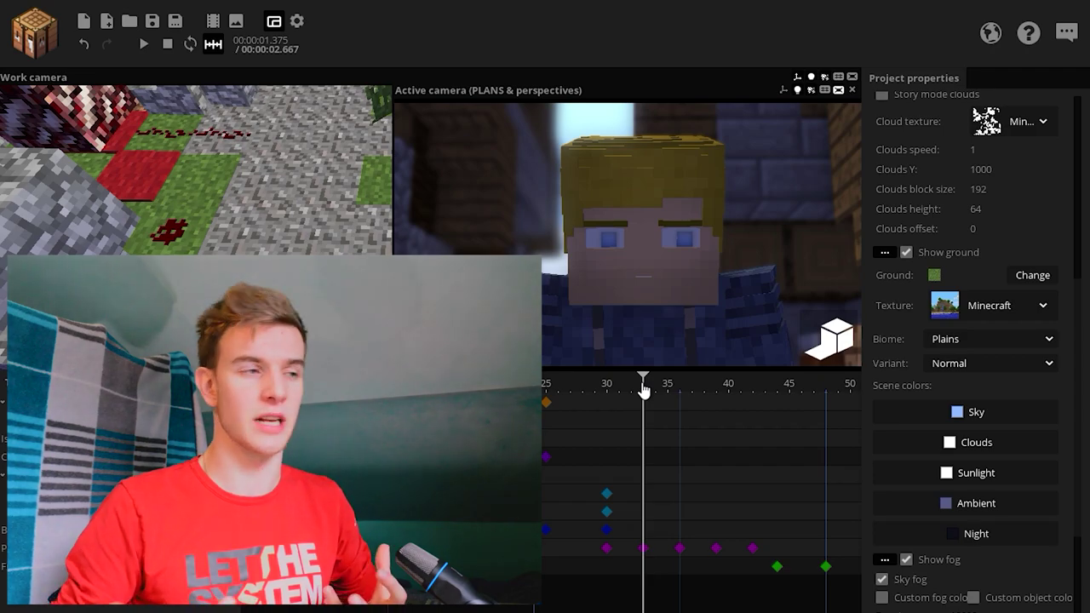
pyautogui.click(682, 413)
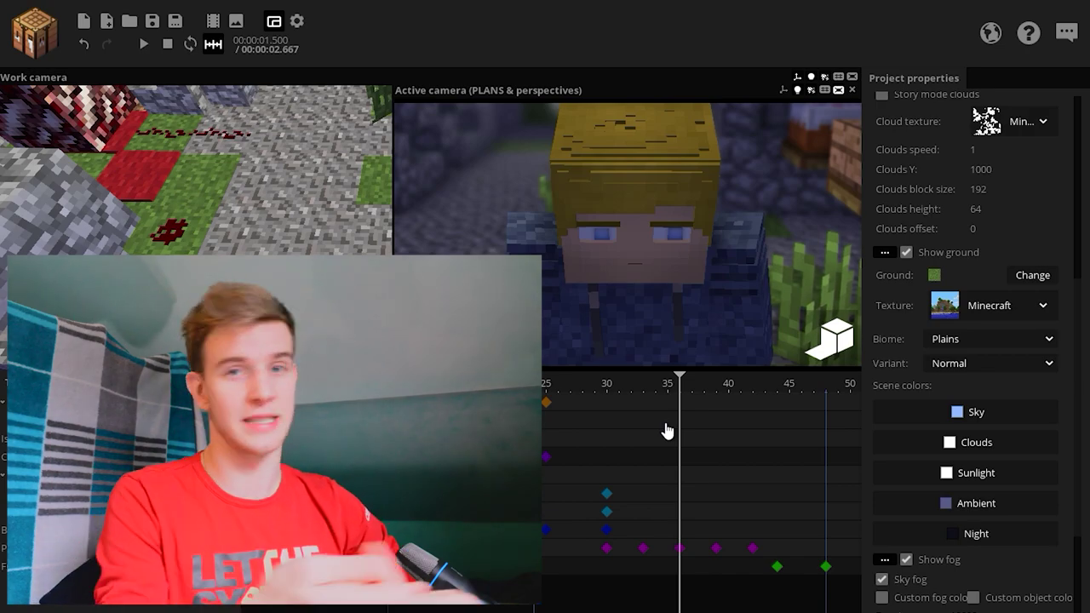
pyautogui.click(721, 392)
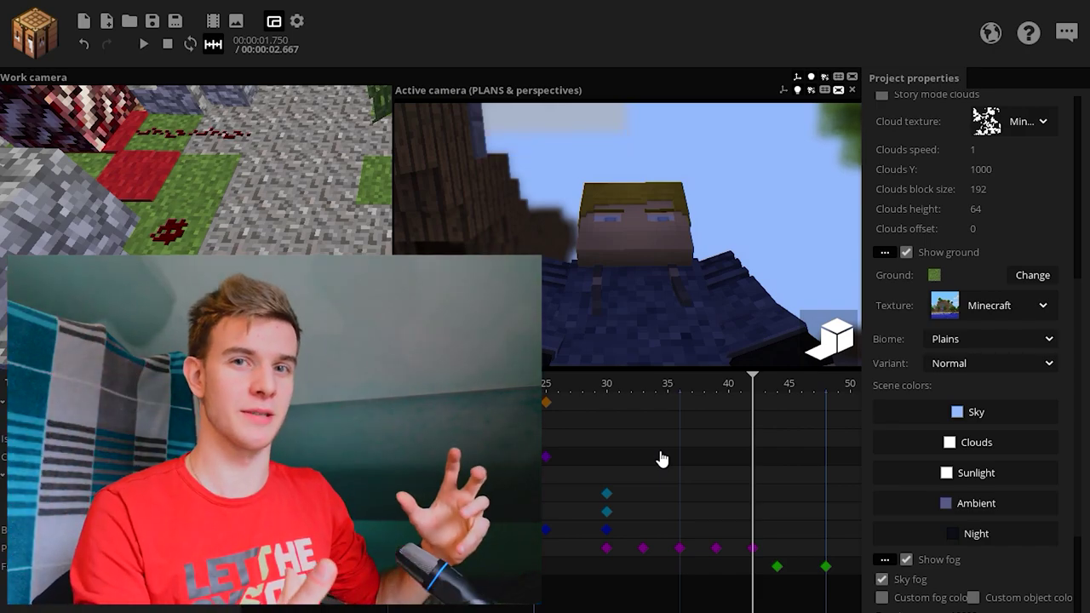
pyautogui.press('Right')
pyautogui.press('Right')
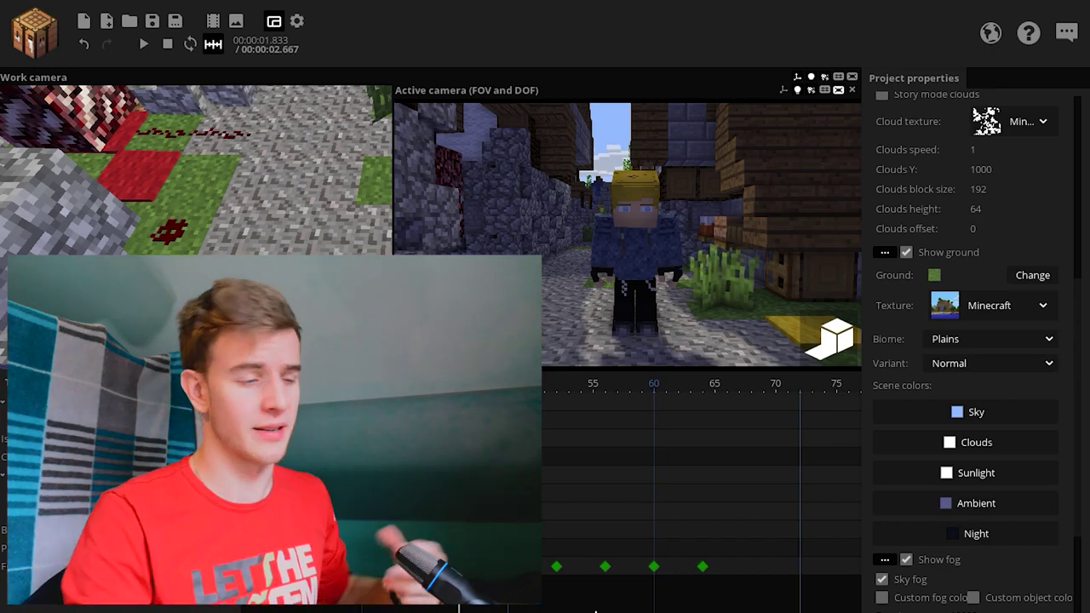
# Step: Step to frames 48 and 52, and adjust the frame-52 keyframe's field of view
pyautogui.click(508, 390)
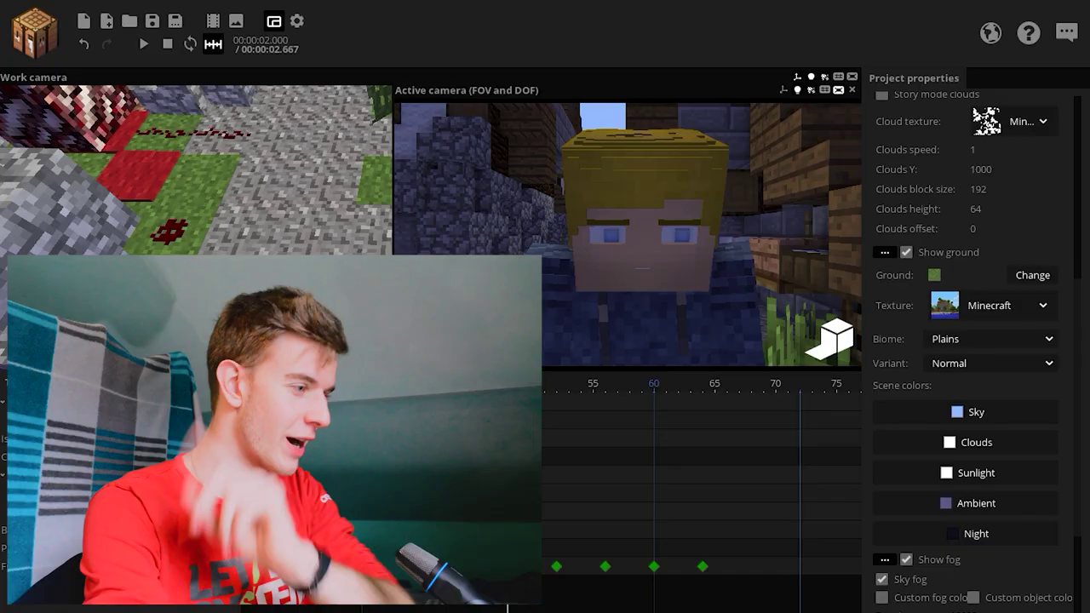
pyautogui.click(558, 390)
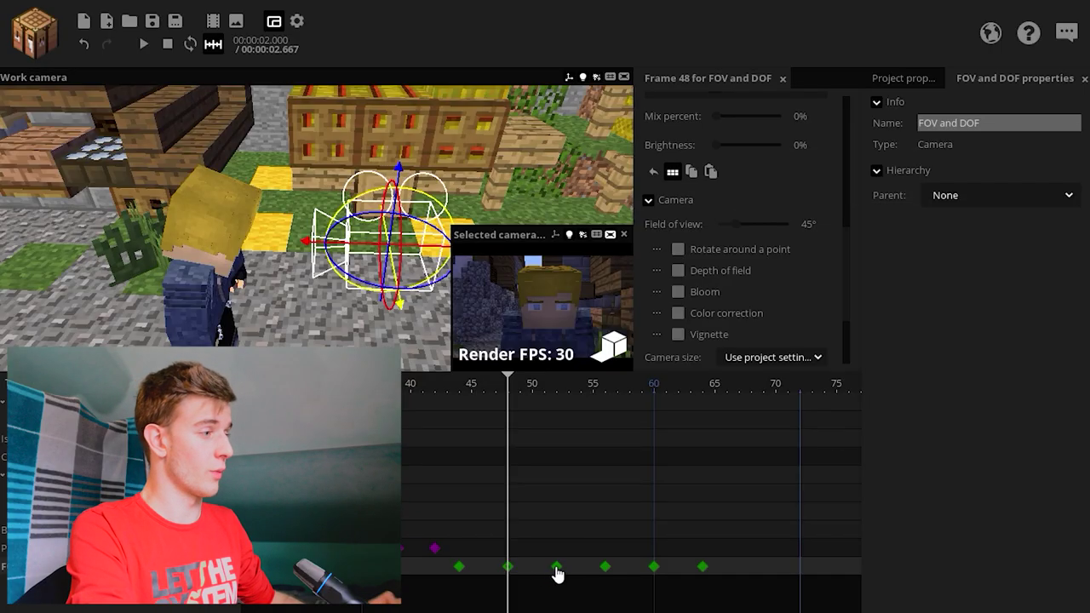
pyautogui.click(556, 567)
pyautogui.moveTo(368, 340); pyautogui.dragTo(371, 334, button='right')
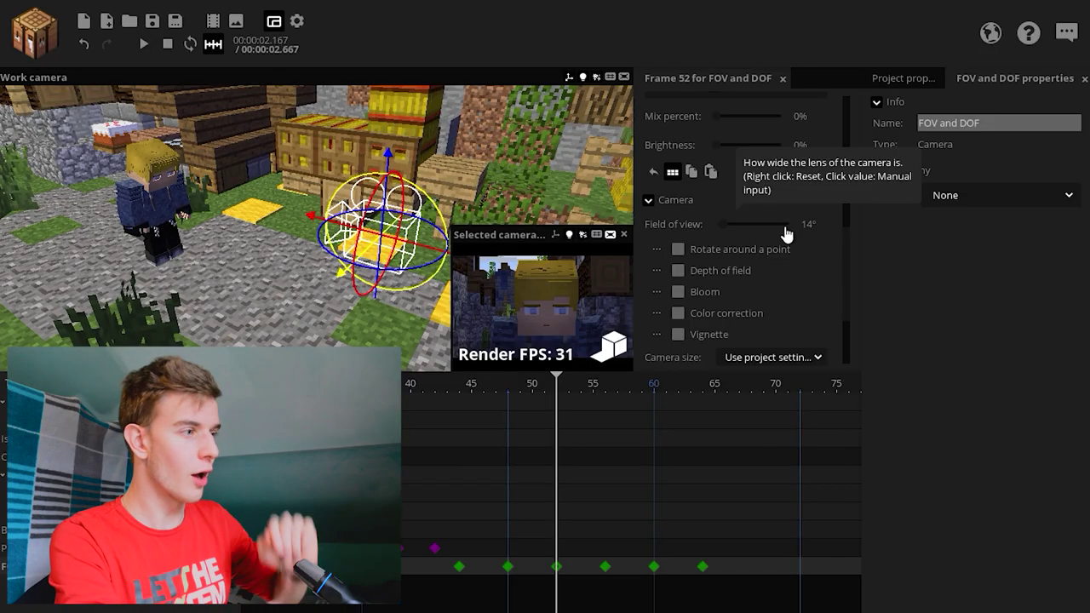
pyautogui.click(524, 328)
pyautogui.moveTo(738, 237); pyautogui.dragTo(724, 244)
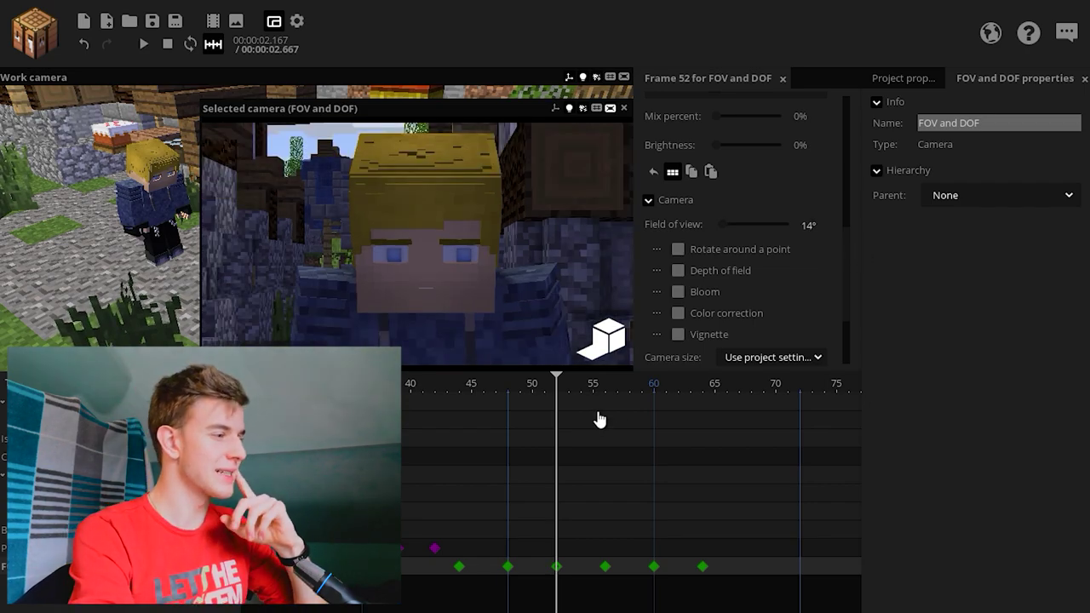
# Step: Preview the FOV and DOF shot at frames 56, 60 and 64
pyautogui.click(606, 398)
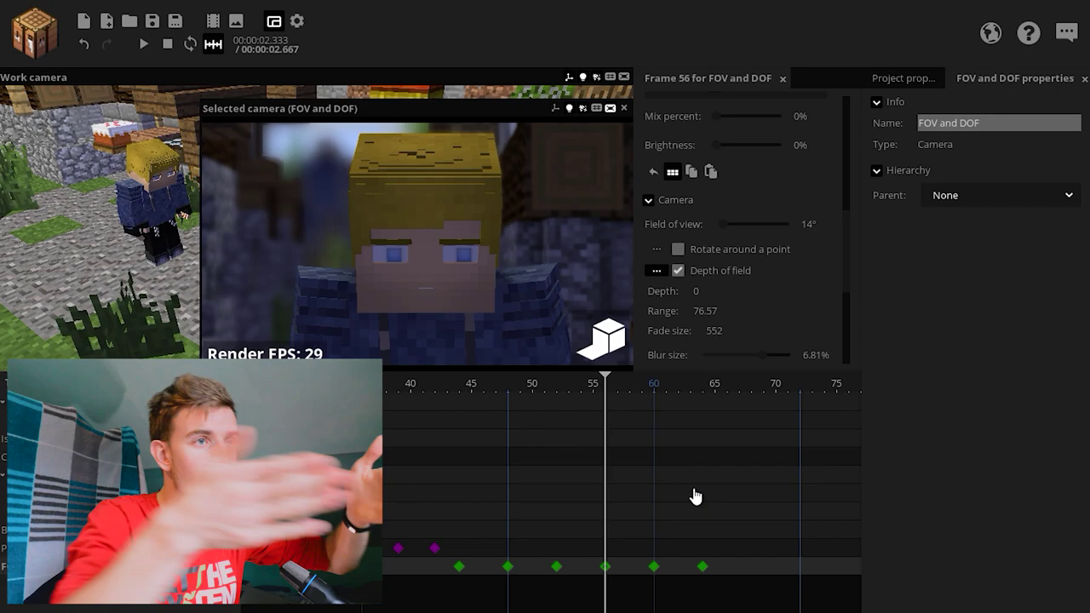
pyautogui.click(654, 391)
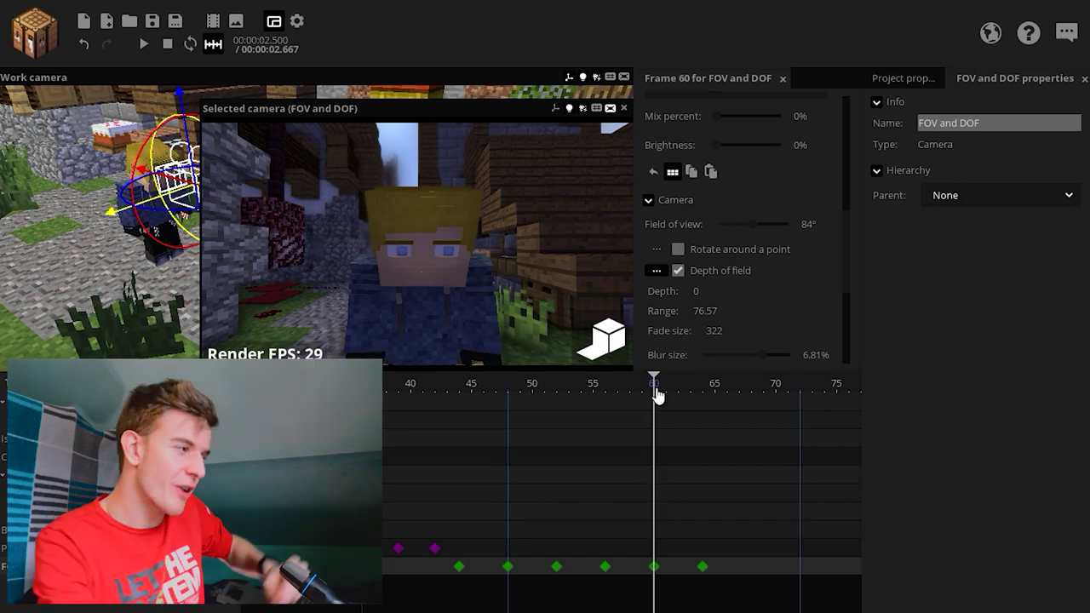
pyautogui.click(706, 392)
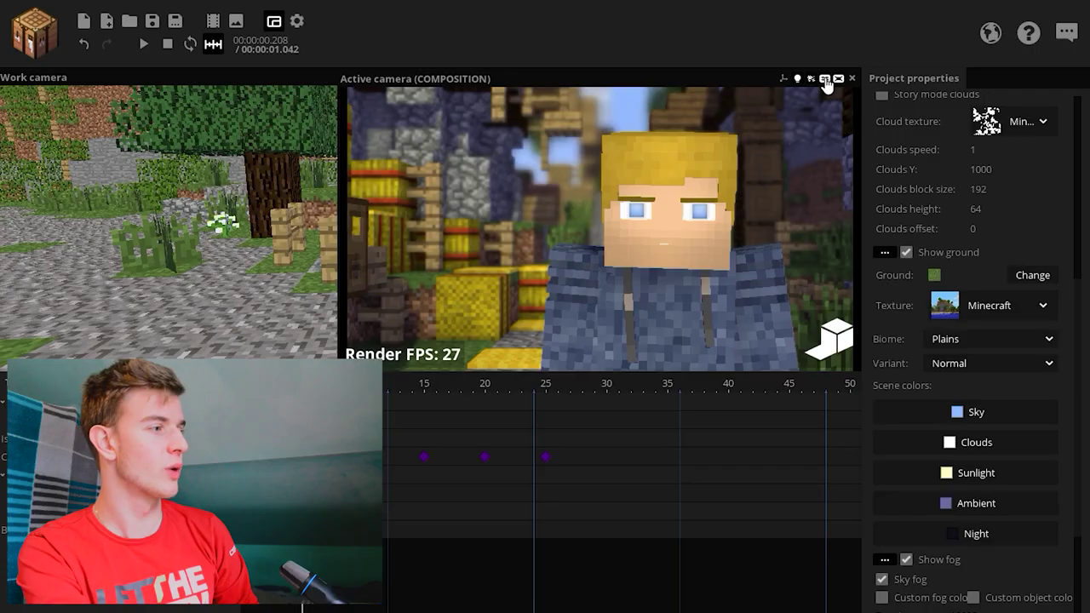
# Step: Toggle the composition grid over the COMPOSITION camera view
pyautogui.click(824, 79)
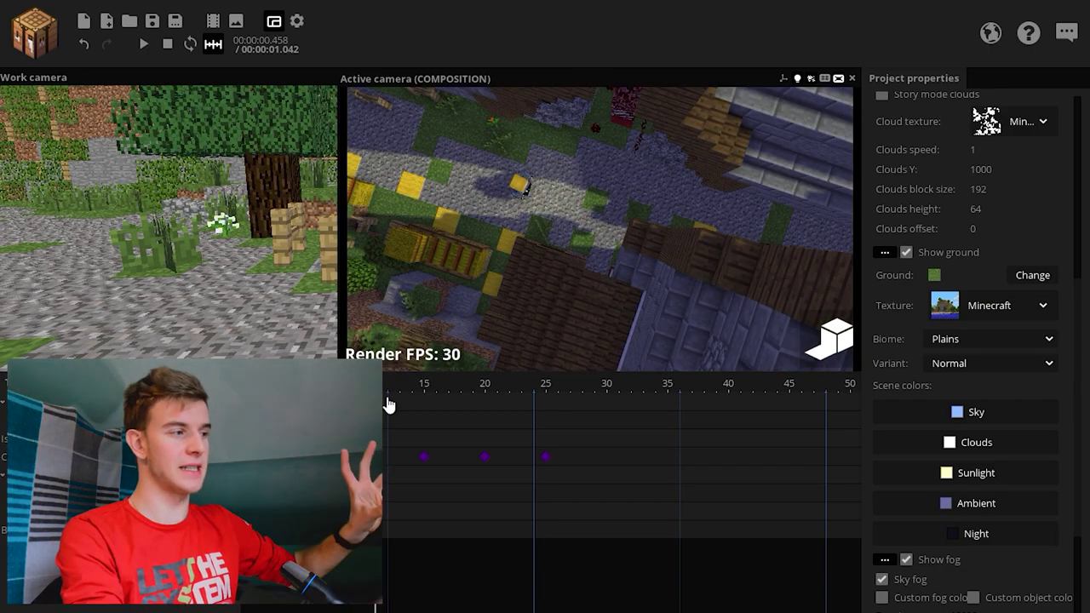
# Step: Adjust the frame-10 keyframe's rotation, roll back at 0°, and check it under the thirds grid
pyautogui.click(824, 78)
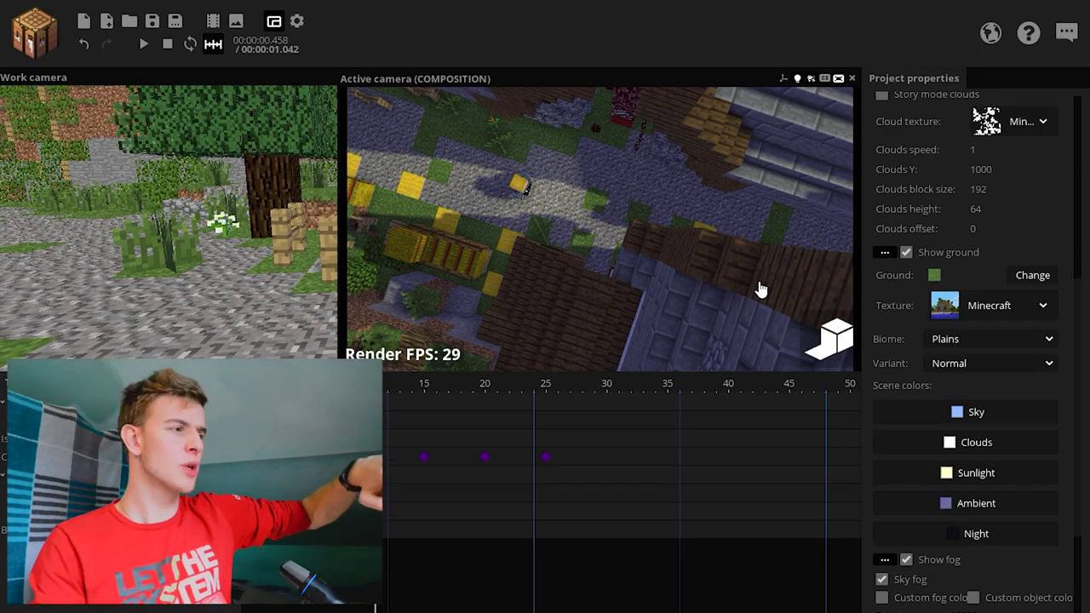
pyautogui.click(362, 456)
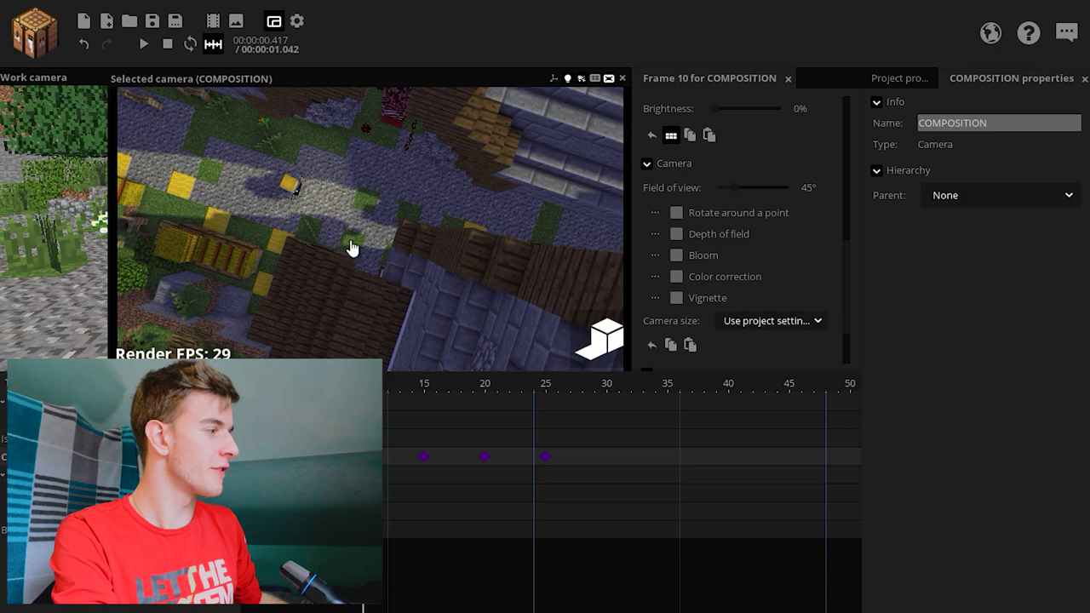
pyautogui.scroll(5, 822, 126)
pyautogui.moveTo(825, 124); pyautogui.dragTo(827, 114)
pyautogui.click(594, 78)
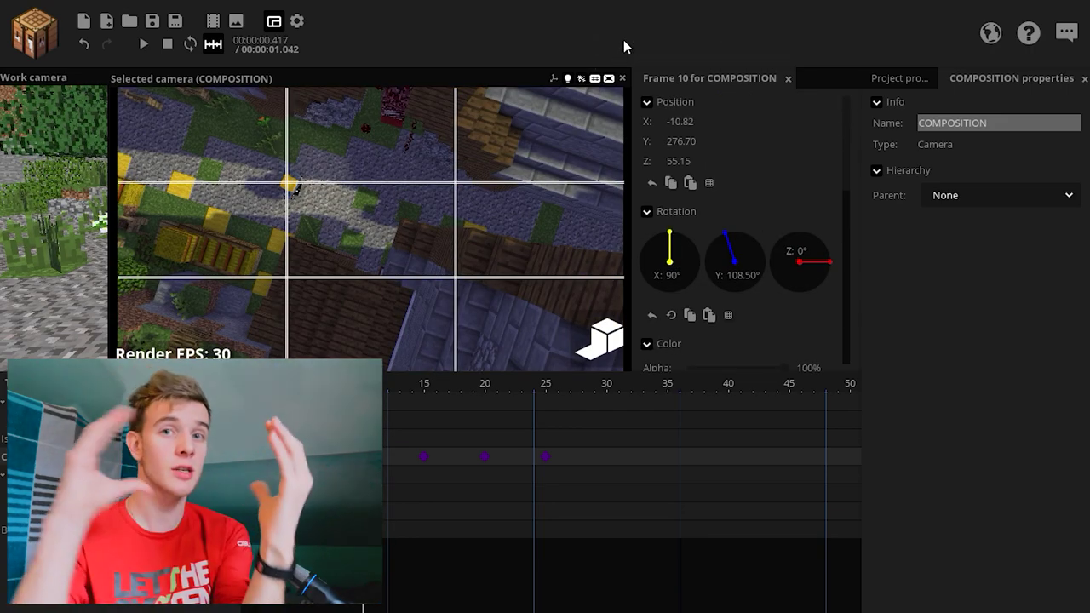
# Step: At the frame-15 keyframe, overlay the thirds grid and raise and straighten the overhead camera
pyautogui.click(424, 456)
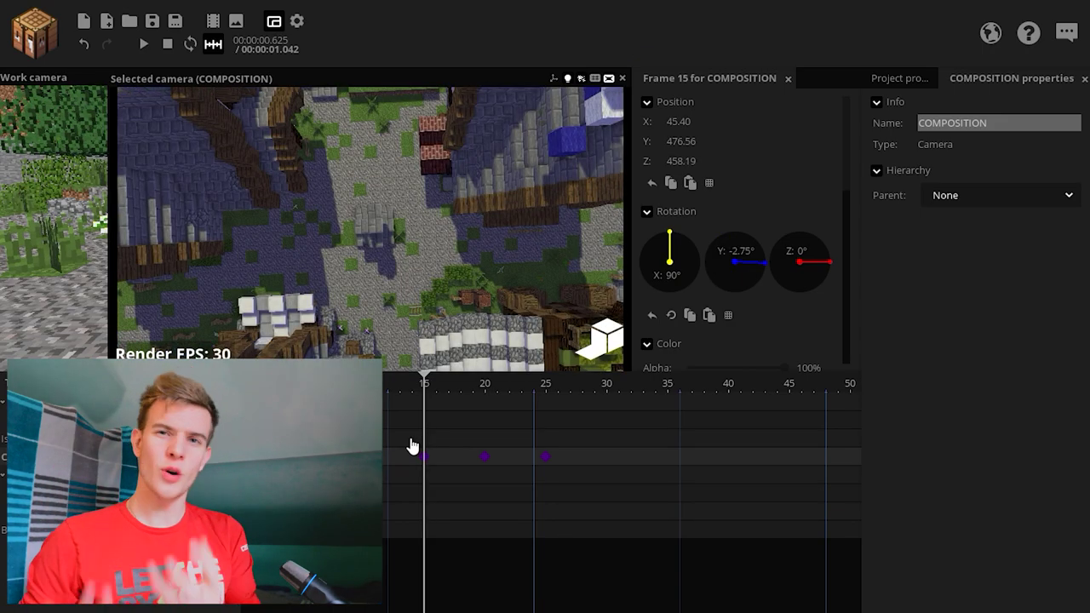
pyautogui.click(596, 79)
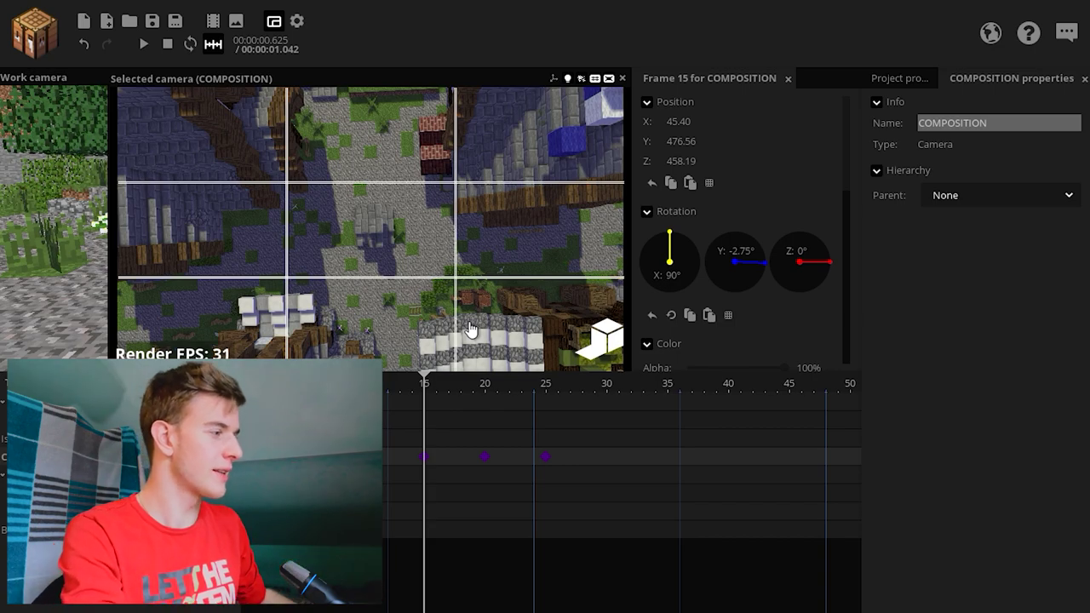
pyautogui.moveTo(470, 330); pyautogui.dragTo(502, 209, button='right')
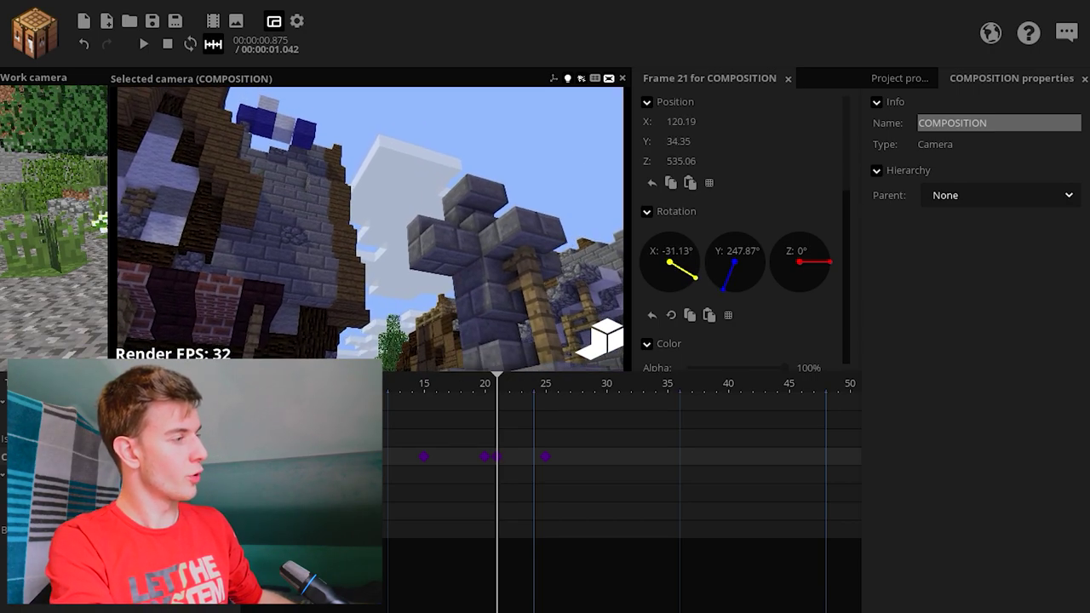
# Step: Swing the frame-21 low-angle camera toward the tower and closer, checking against the grid
pyautogui.click(595, 79)
pyautogui.moveTo(506, 239); pyautogui.dragTo(507, 240, button='right')
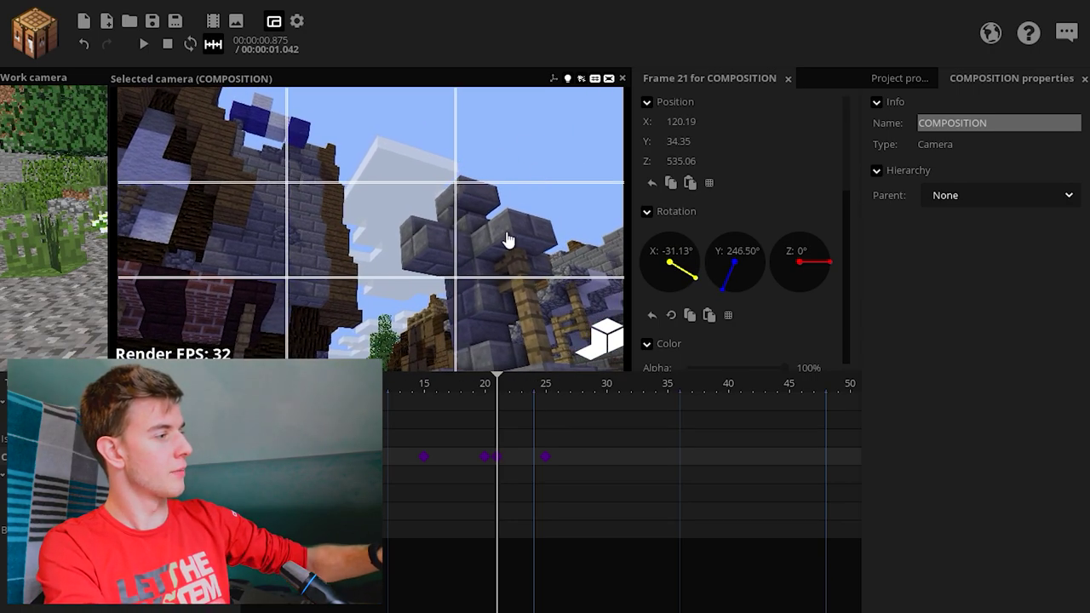
pyautogui.moveTo(400, 224)
pyautogui.mouseDown(button='right')
pyautogui.moveTo(435, 221)
pyautogui.moveTo(409, 226)
pyautogui.mouseUp(button='right')
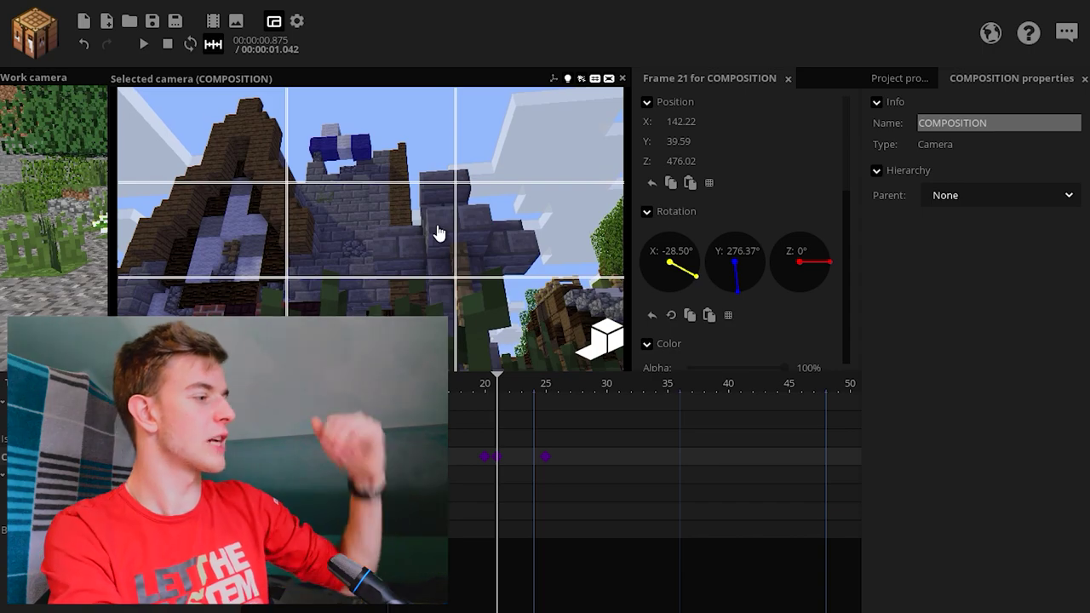
pyautogui.click(595, 79)
# Step: At frame 26, lower and tilt the camera over the village using the thirds grid
pyautogui.click(553, 390)
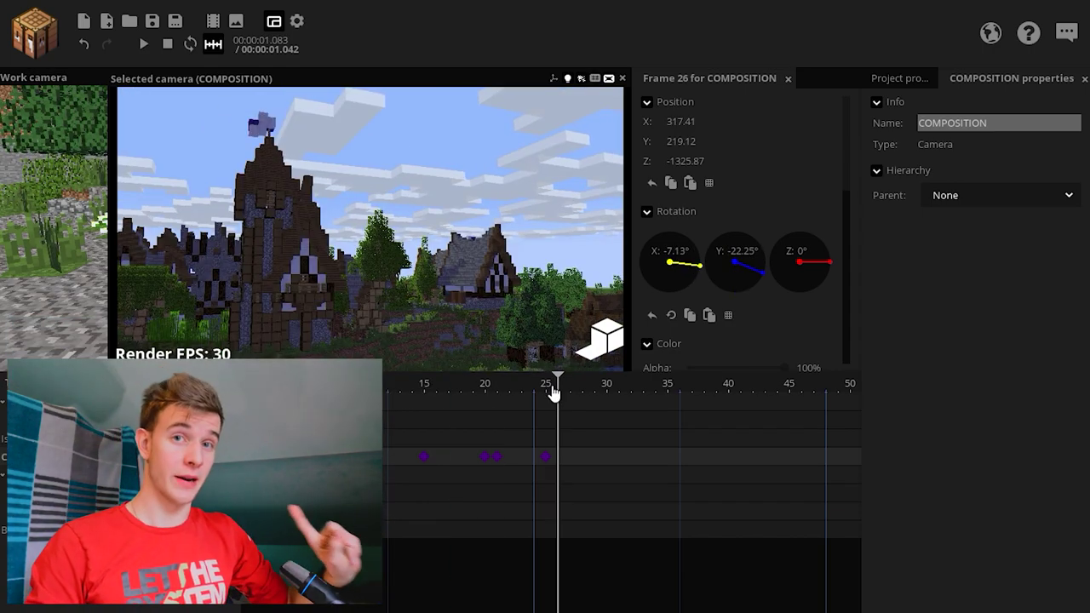
pyautogui.click(595, 80)
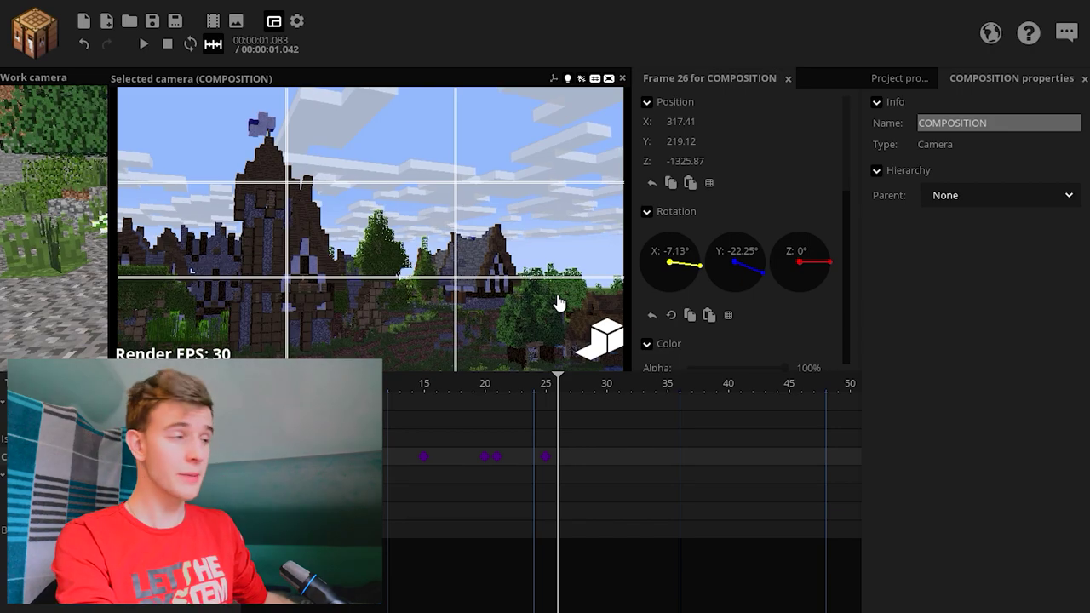
pyautogui.moveTo(556, 305); pyautogui.dragTo(276, 136, button='right')
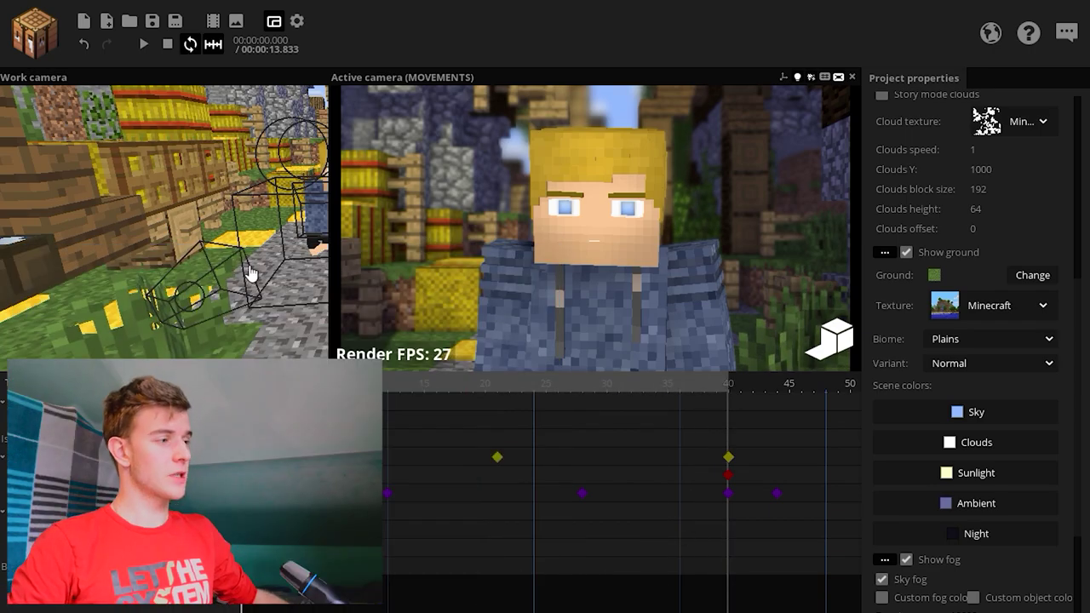
# Step: Play the MOVEMENTS camera animation from the beginning
pyautogui.press('space')
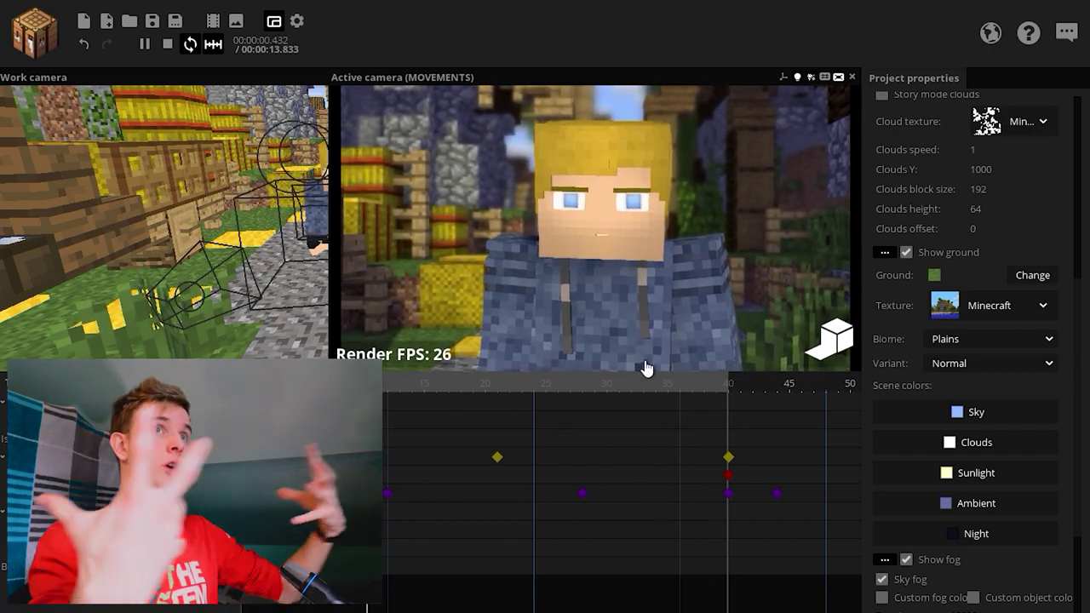
# Step: Resume the MOVEMENTS playback and pause at about 6.3 s on the blond character's close-up
pyautogui.press('space')
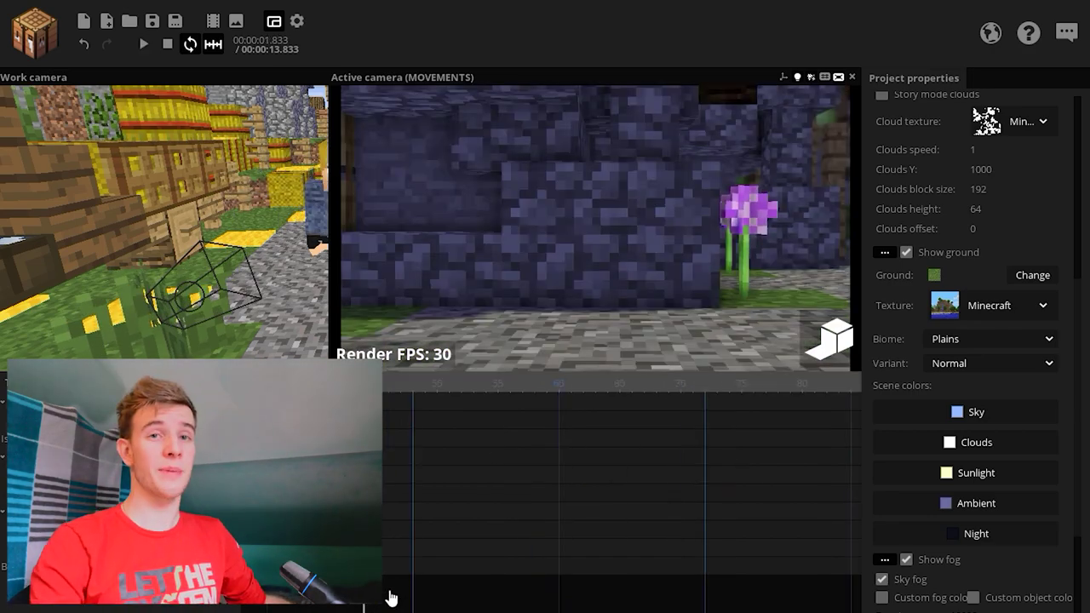
pyautogui.press('space')
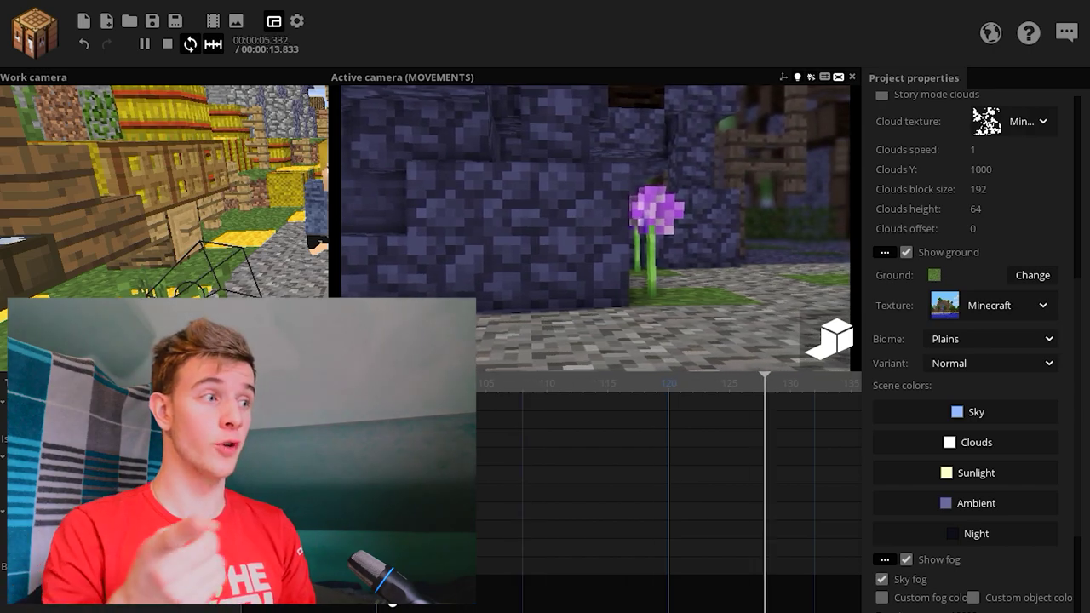
pyautogui.press('space')
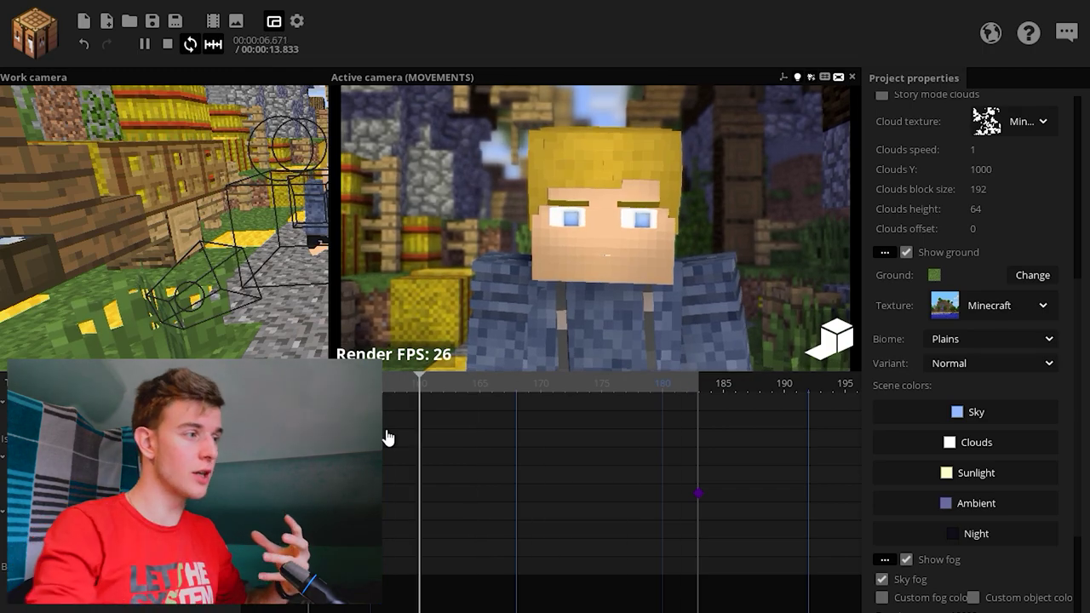
pyautogui.press('space')
pyautogui.press('space')
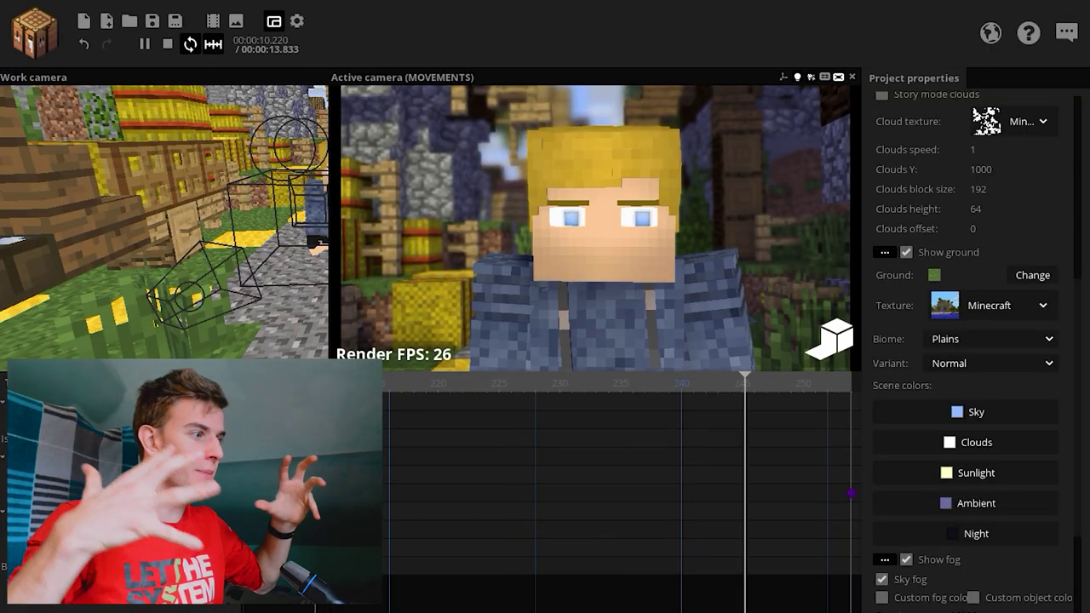
pyautogui.press('space')
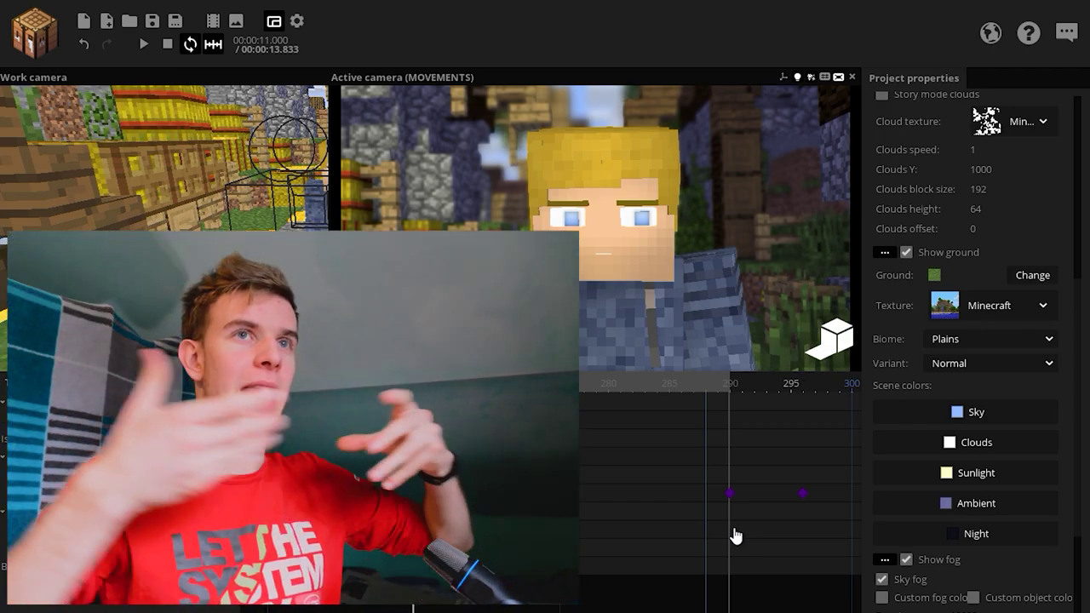
pyautogui.press('space')
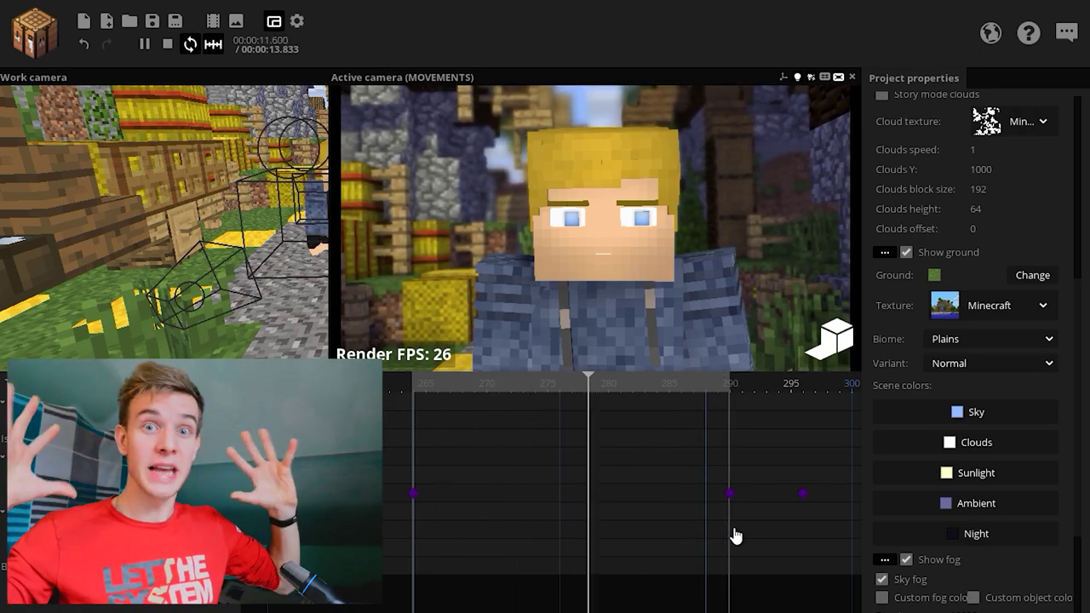
# Step: Open the MOVEMENTS camera keyframe's FOV and depth-of-field settings, then scrub back and replay the movement
pyautogui.click(730, 493)
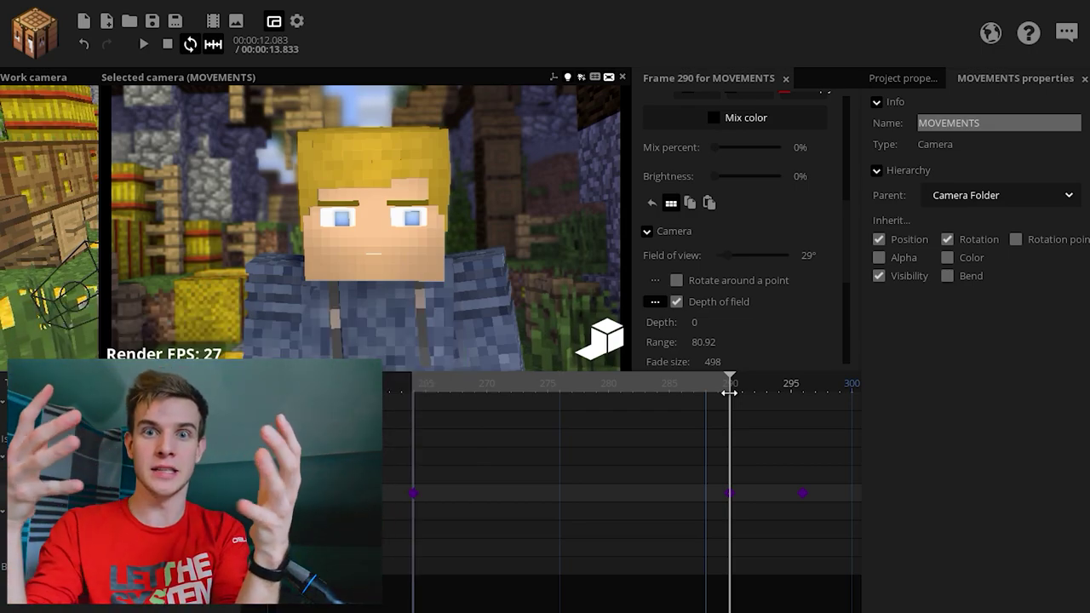
pyautogui.moveTo(730, 392); pyautogui.dragTo(605, 391)
pyautogui.press('space')
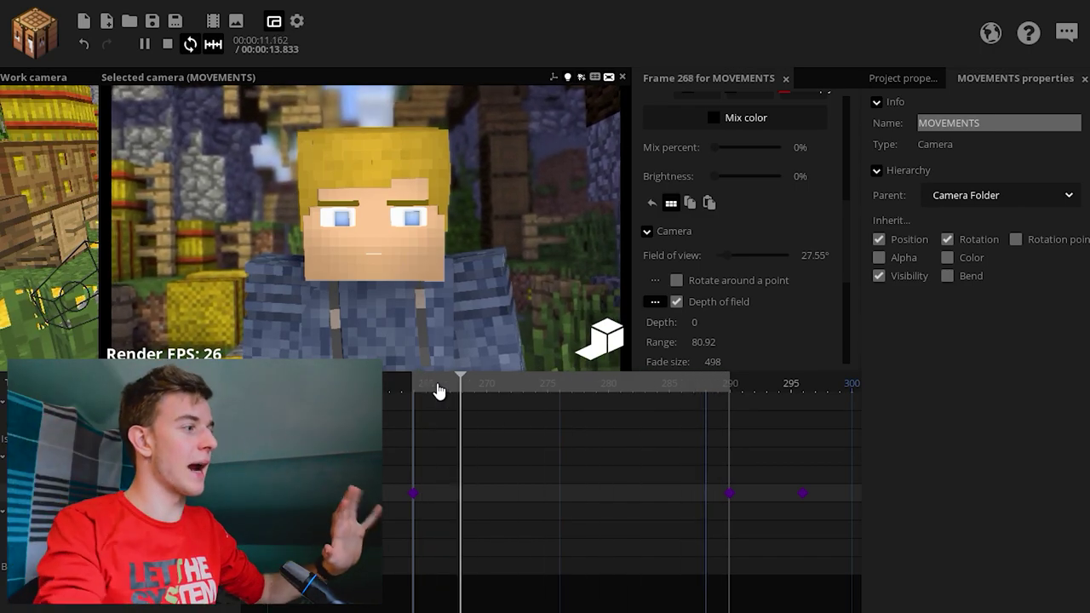
pyautogui.press('space')
pyautogui.hscroll(5, 711, 558)
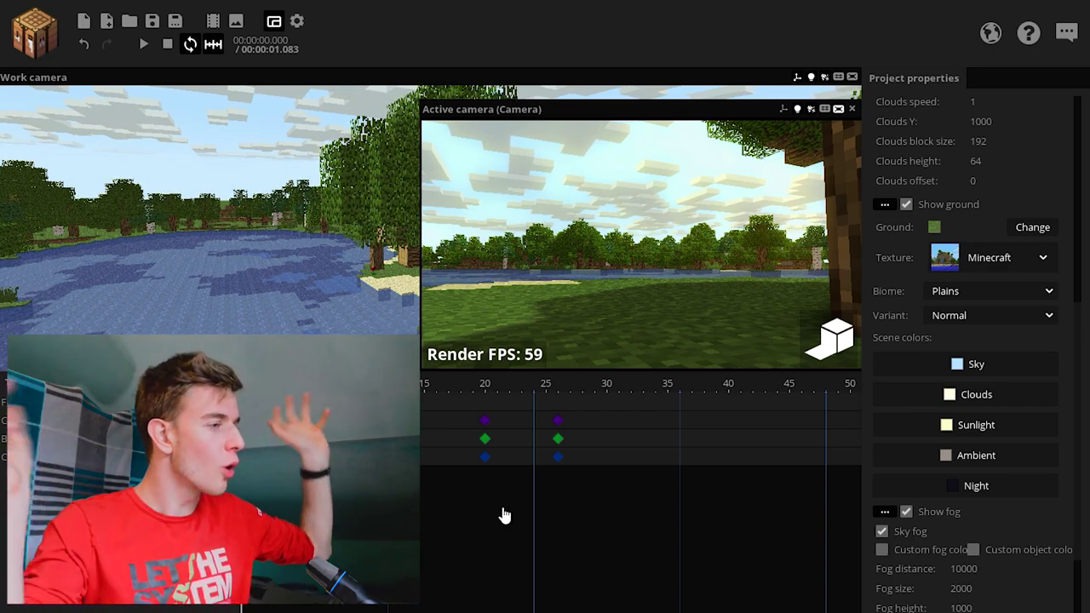
# Step: Play the lakeside shot, then scrub between frames 18 and 21 to preview the colour transition
pyautogui.press('space')
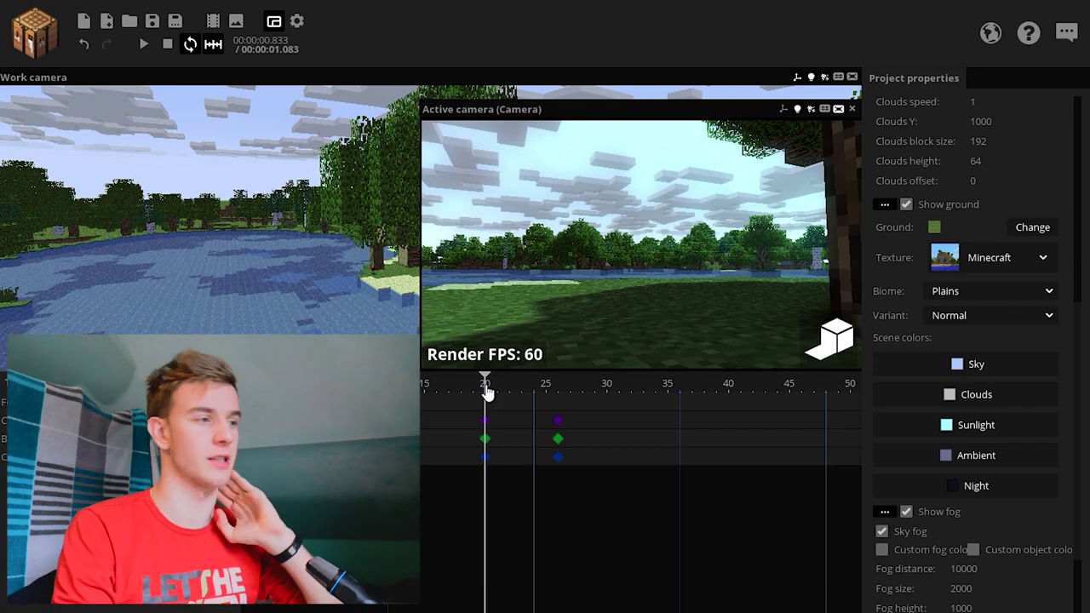
pyautogui.moveTo(486, 391); pyautogui.dragTo(461, 394)
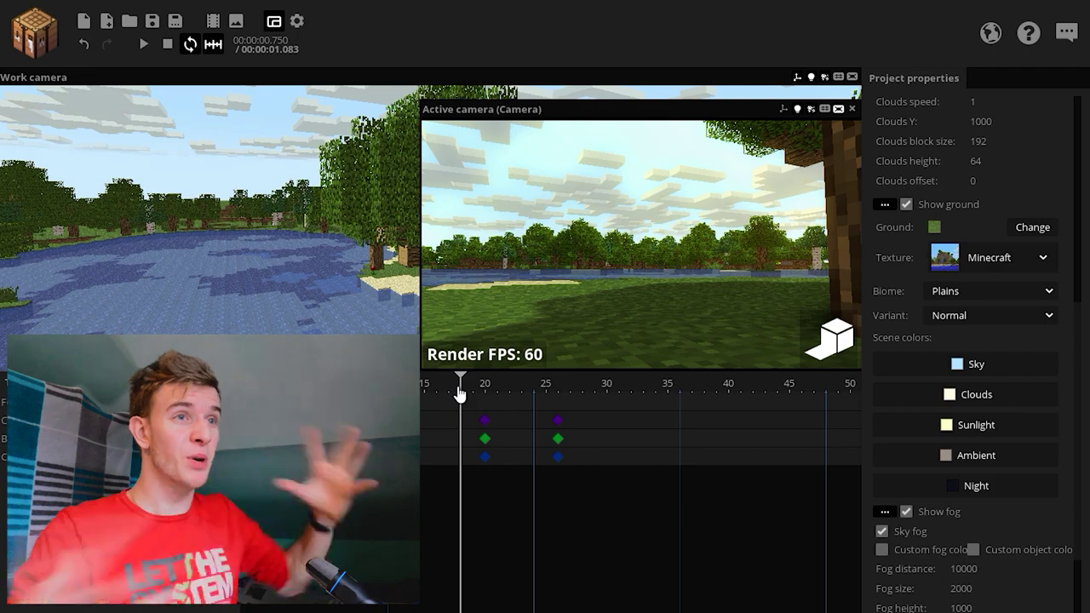
pyautogui.moveTo(460, 394); pyautogui.dragTo(499, 396)
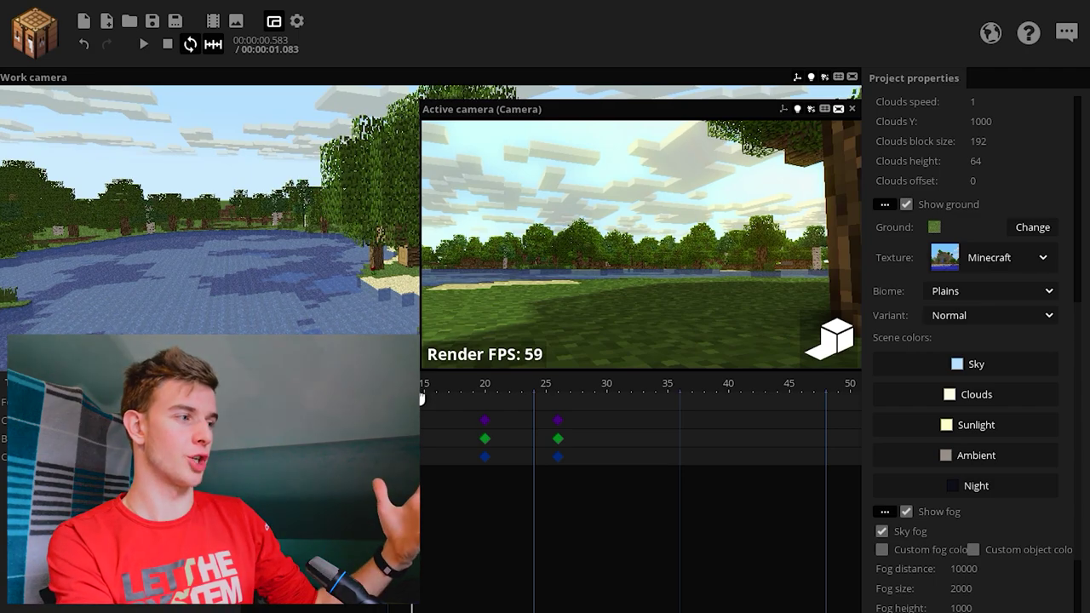
# Step: Inspect the frame-26 camera grade, test raising contrast to 15%, then reselect frame 26
pyautogui.click(594, 392)
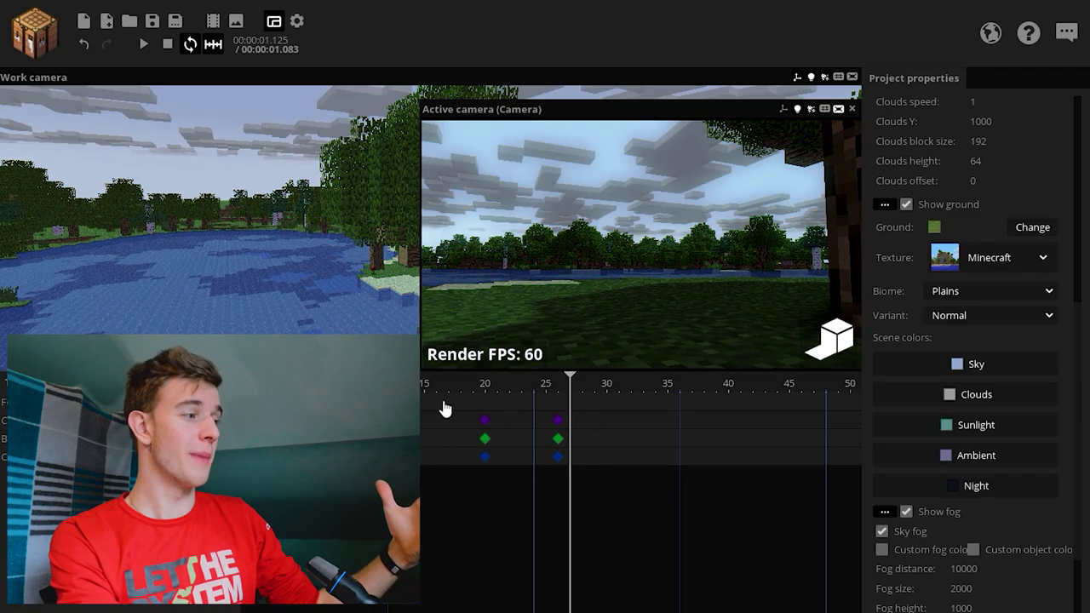
pyautogui.click(425, 387)
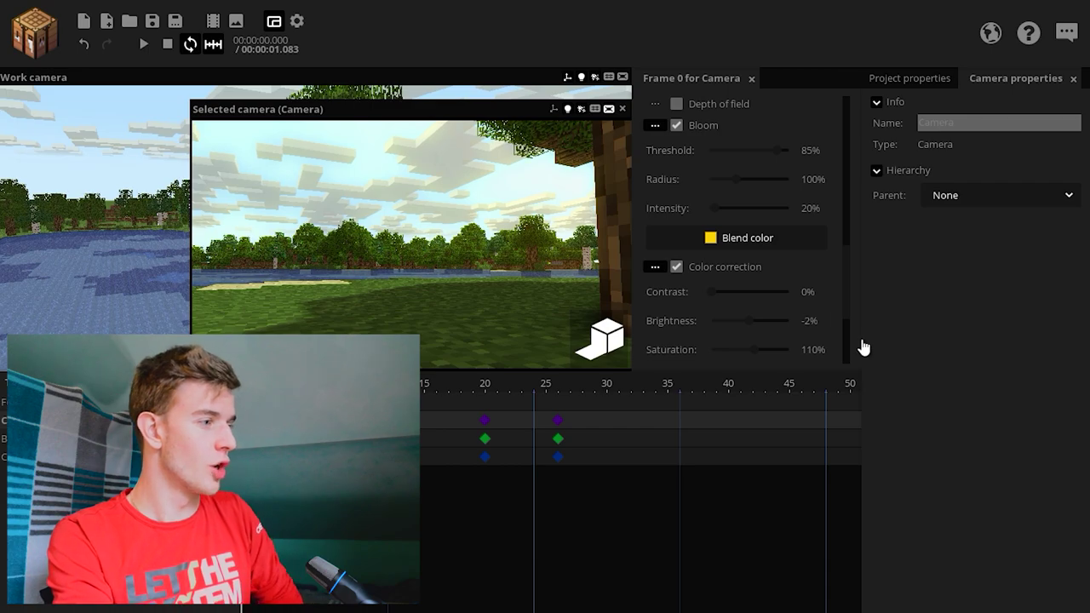
pyautogui.click(117, 263)
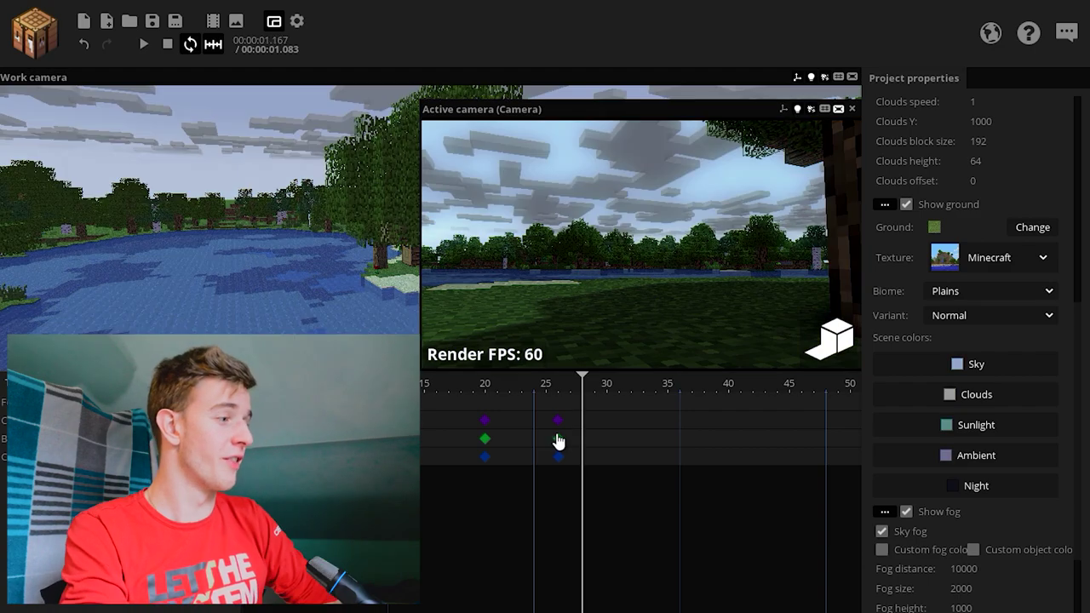
pyautogui.click(559, 433)
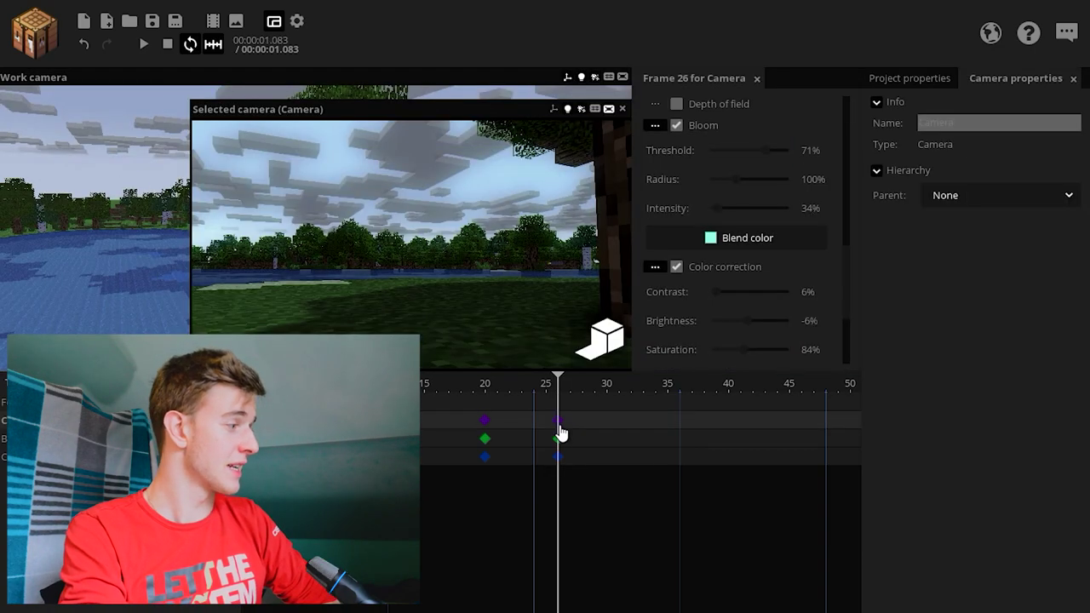
pyautogui.click(2, 235)
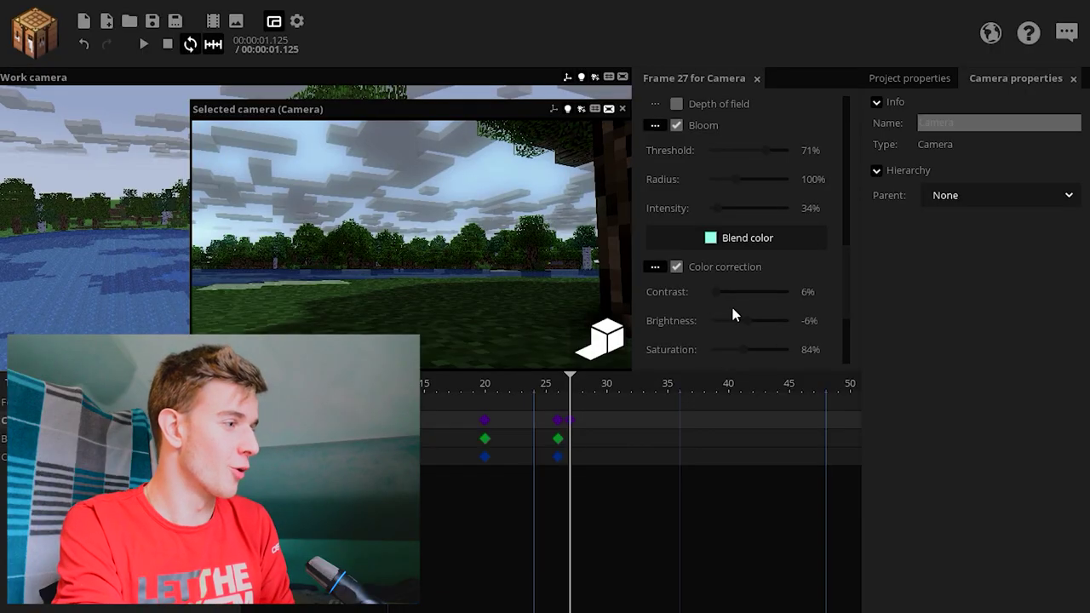
pyautogui.moveTo(728, 292); pyautogui.dragTo(751, 292)
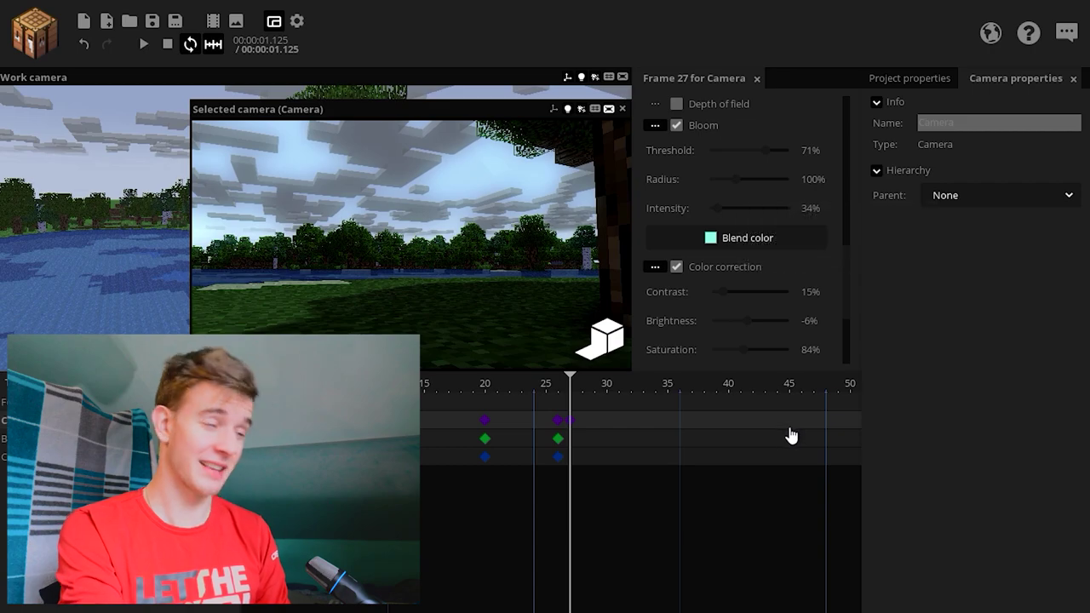
pyautogui.click(558, 424)
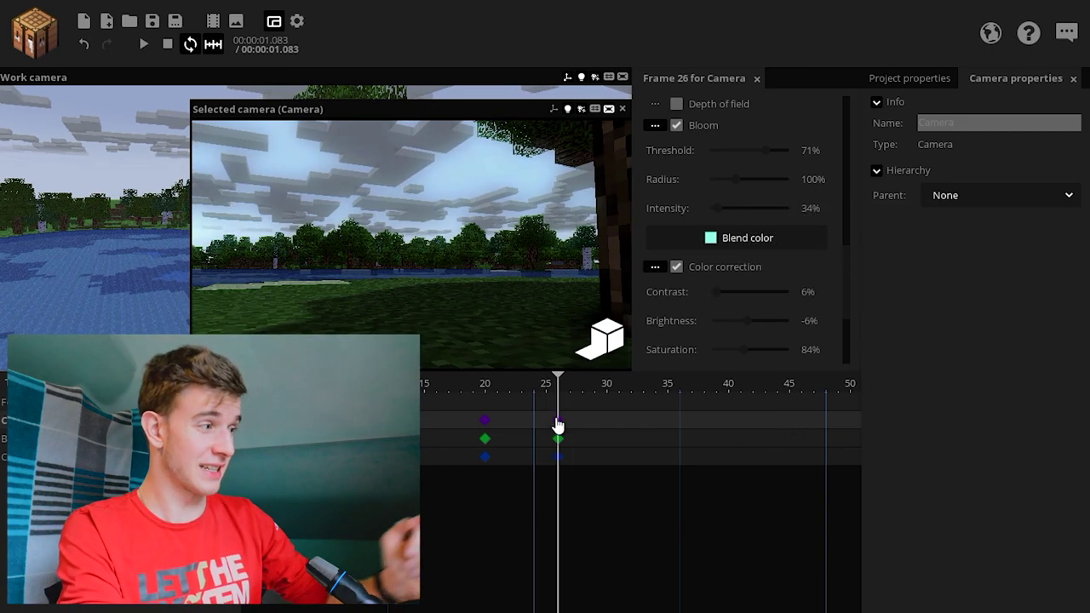